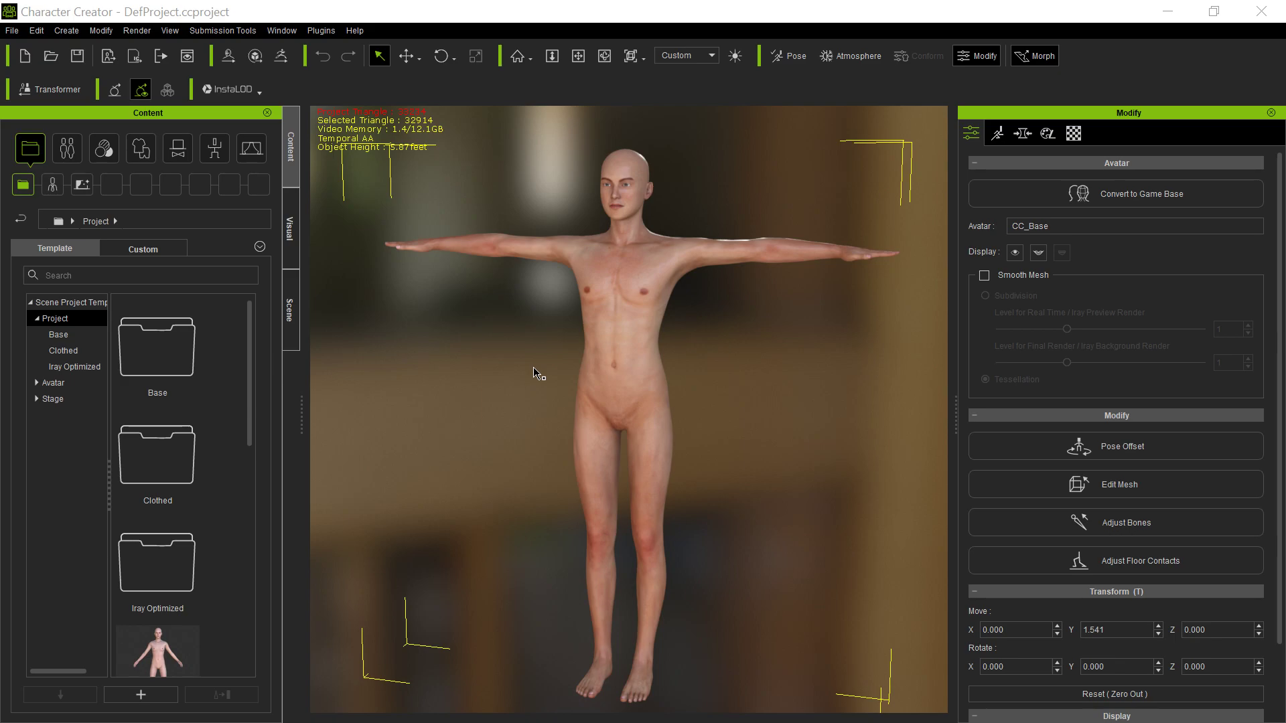
Start a Transformer import of Medieval Villager.fbx from the Documents > Exports folder
{"action": "left_click", "coordinate": [50, 93]}
{"action": "scroll", "coordinate": [445, 362], "scroll_direction": "down", "scroll_amount": 2}
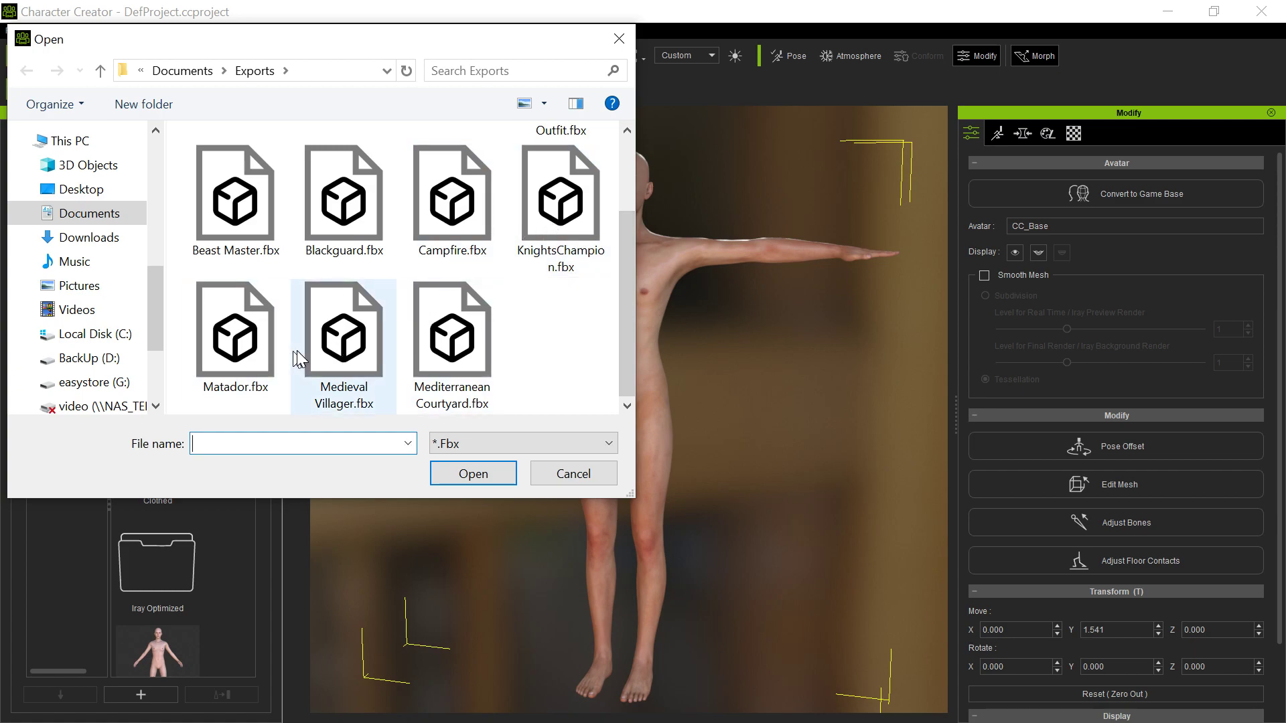
{"action": "left_click", "coordinate": [335, 365]}
{"action": "left_click", "coordinate": [461, 477]}
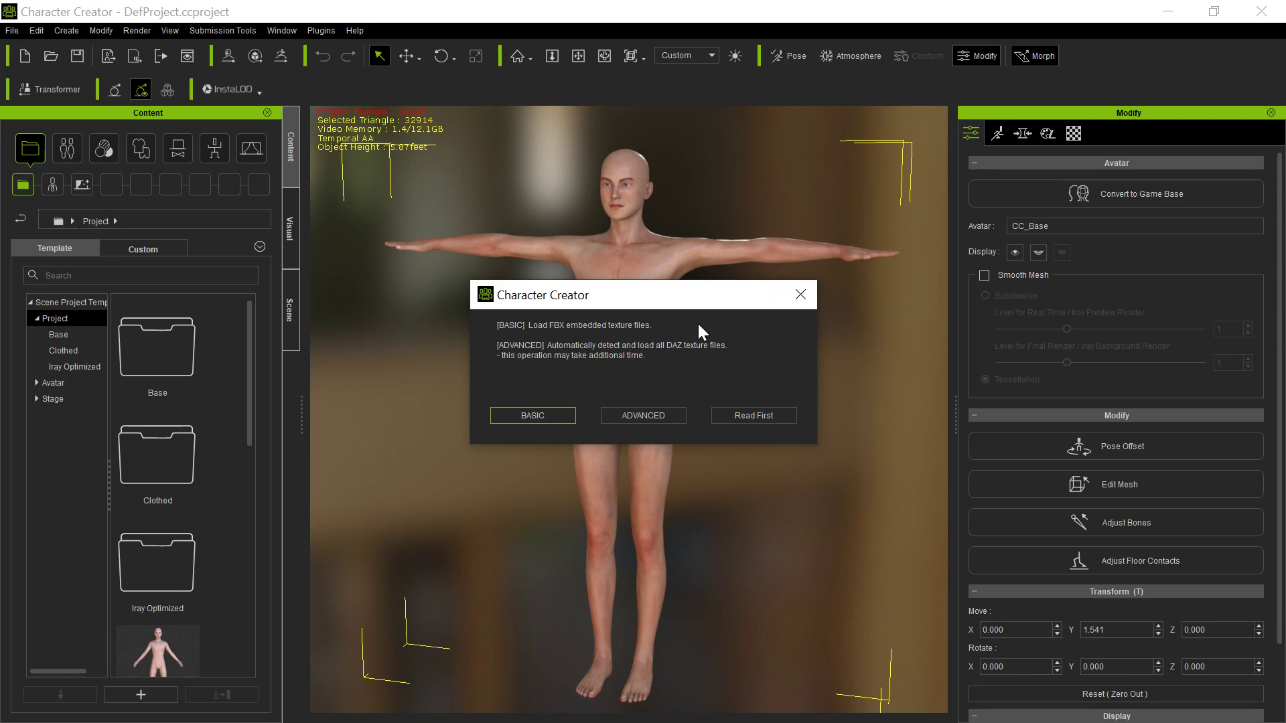
Choose ADVANCED texture loading so all DAZ texture files are detected
{"action": "left_click", "coordinate": [635, 423]}
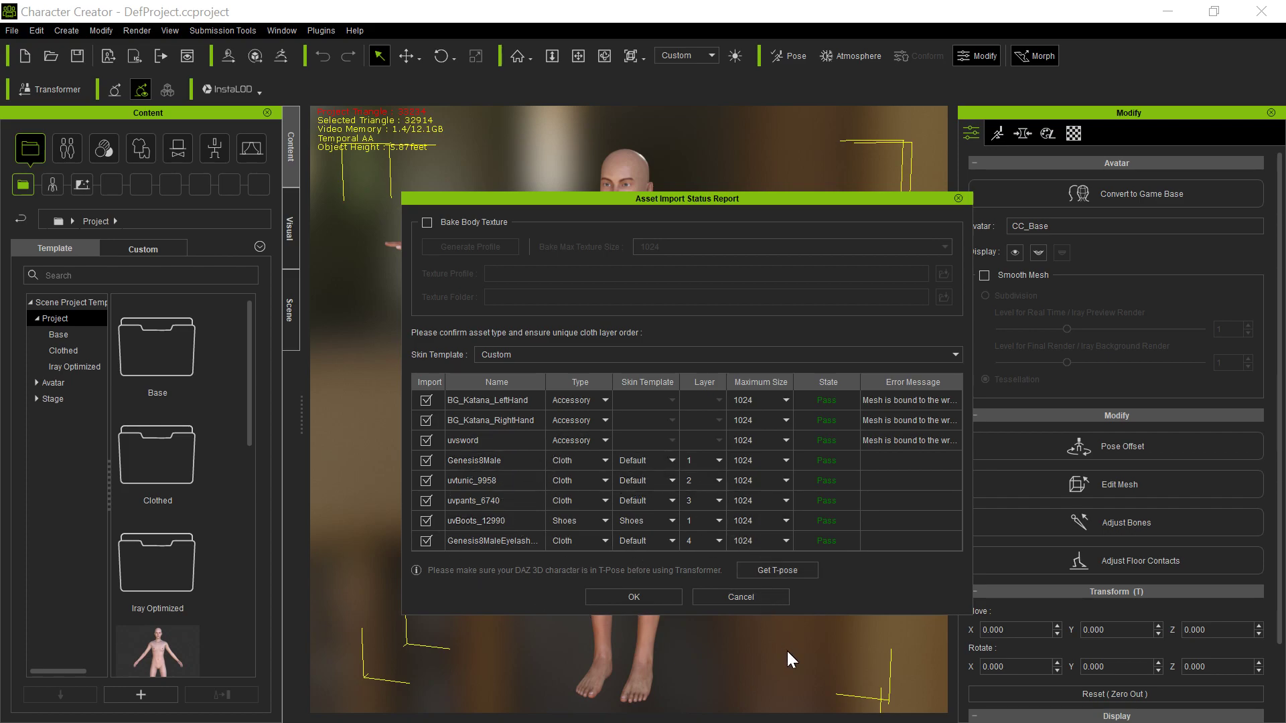
Accept the Asset Import Status Report to apply the Medieval Villager outfit
{"action": "left_click", "coordinate": [632, 602]}
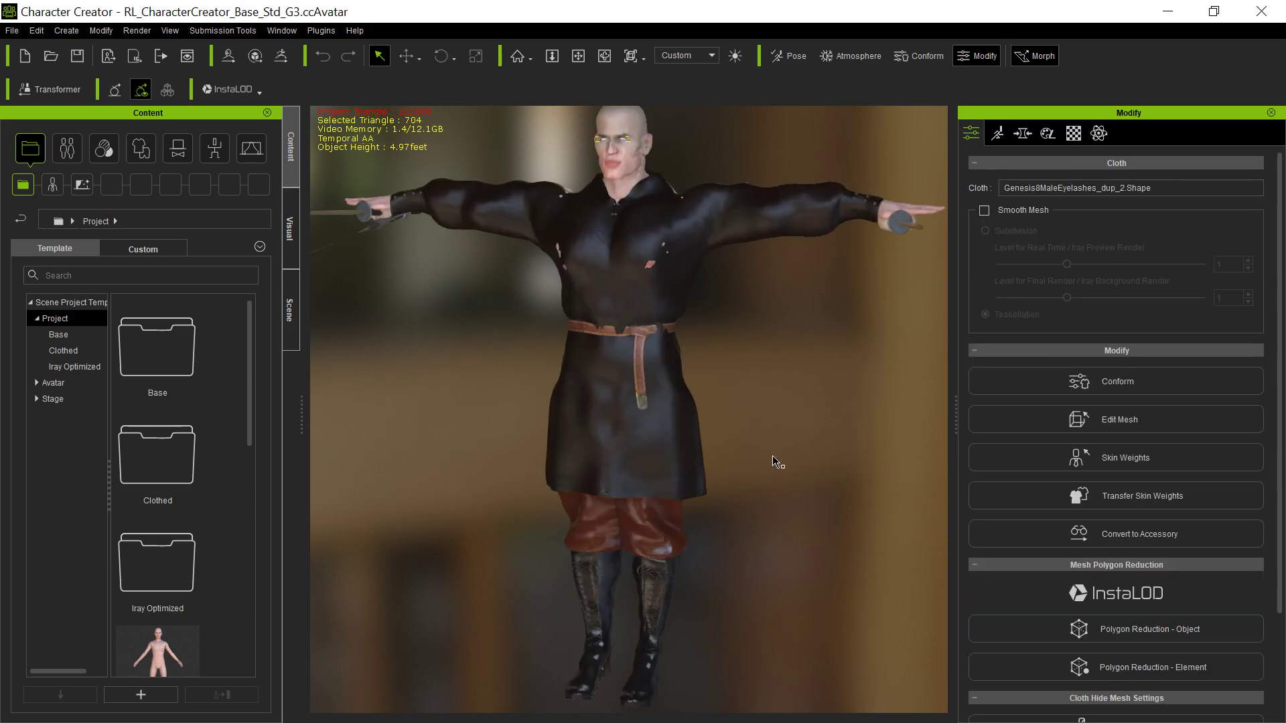
Select the tunic and review its Cuffs, TunicTop, Waistband and BeltEnd materials
{"action": "left_click", "coordinate": [631, 458]}
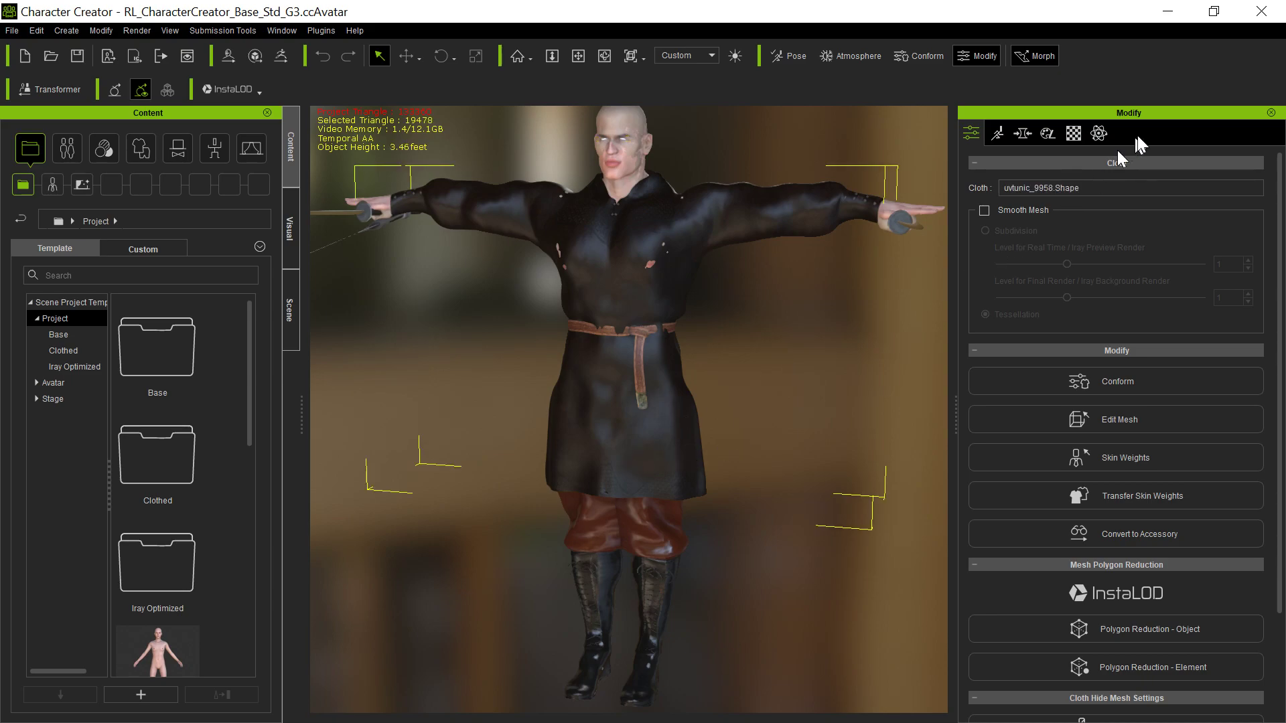
{"action": "left_click", "coordinate": [1077, 133]}
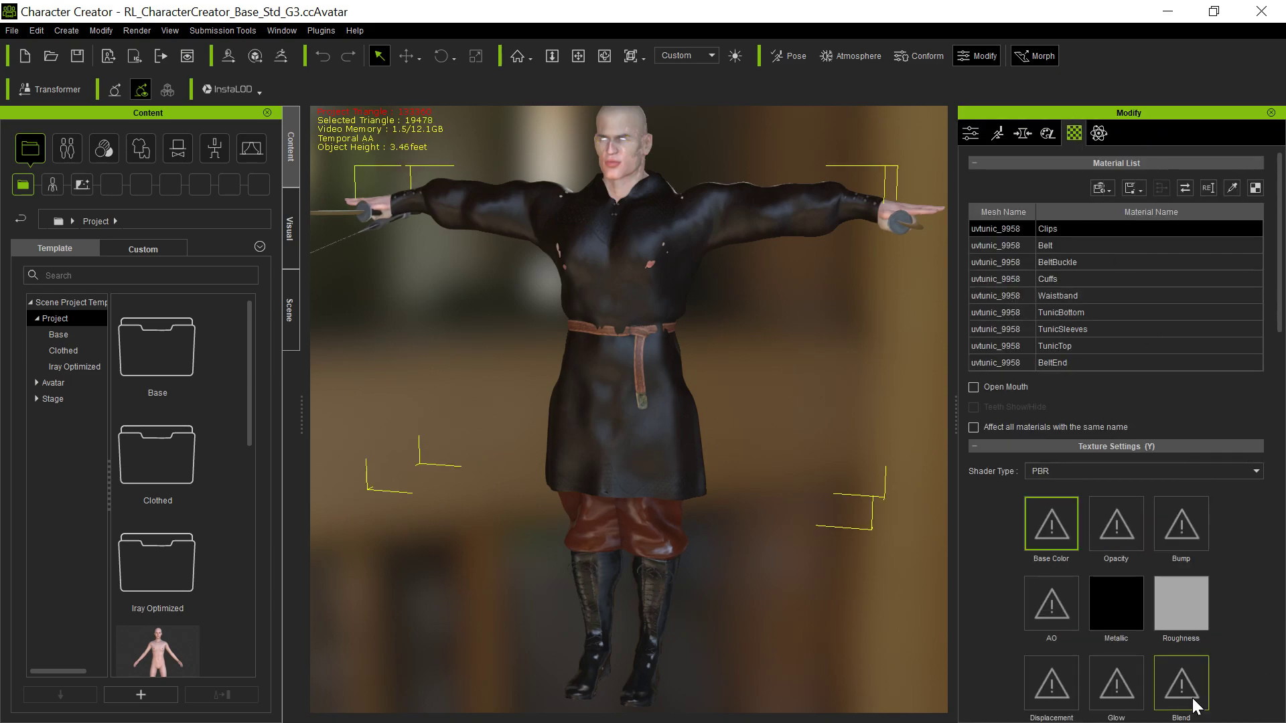
{"action": "left_click", "coordinate": [1019, 276]}
{"action": "left_click", "coordinate": [1006, 346]}
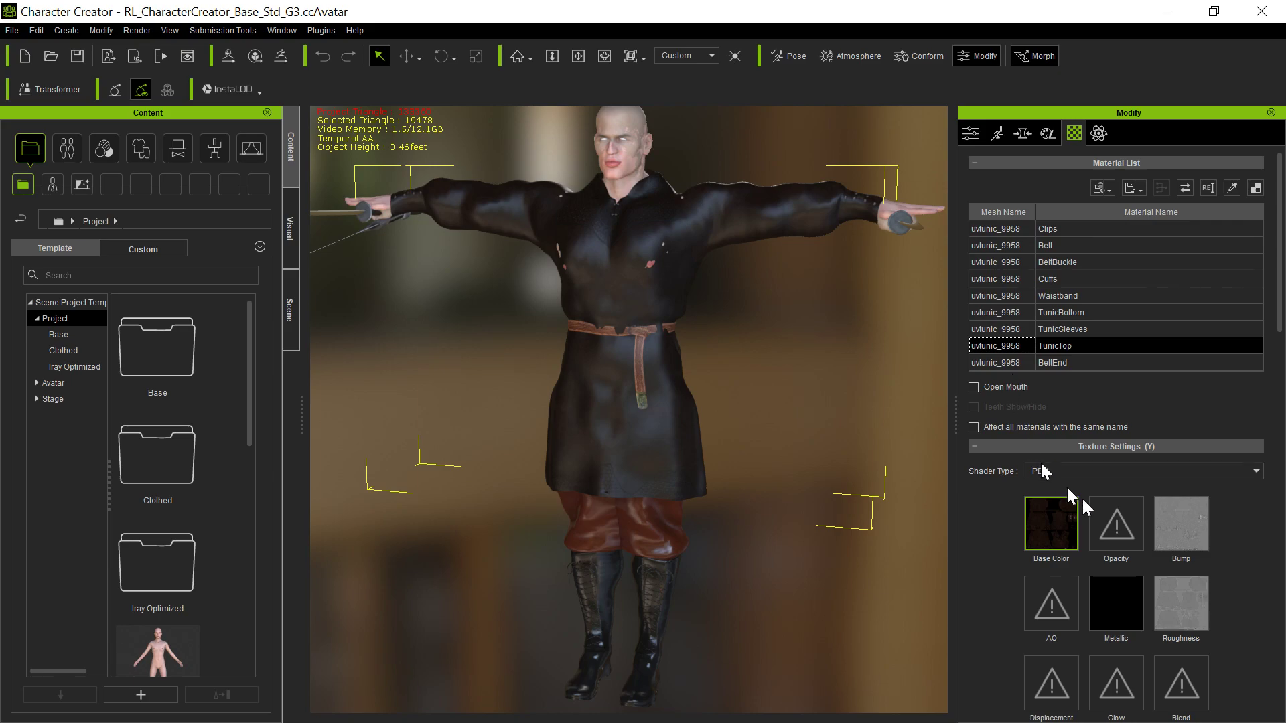
{"action": "left_click", "coordinate": [1020, 295]}
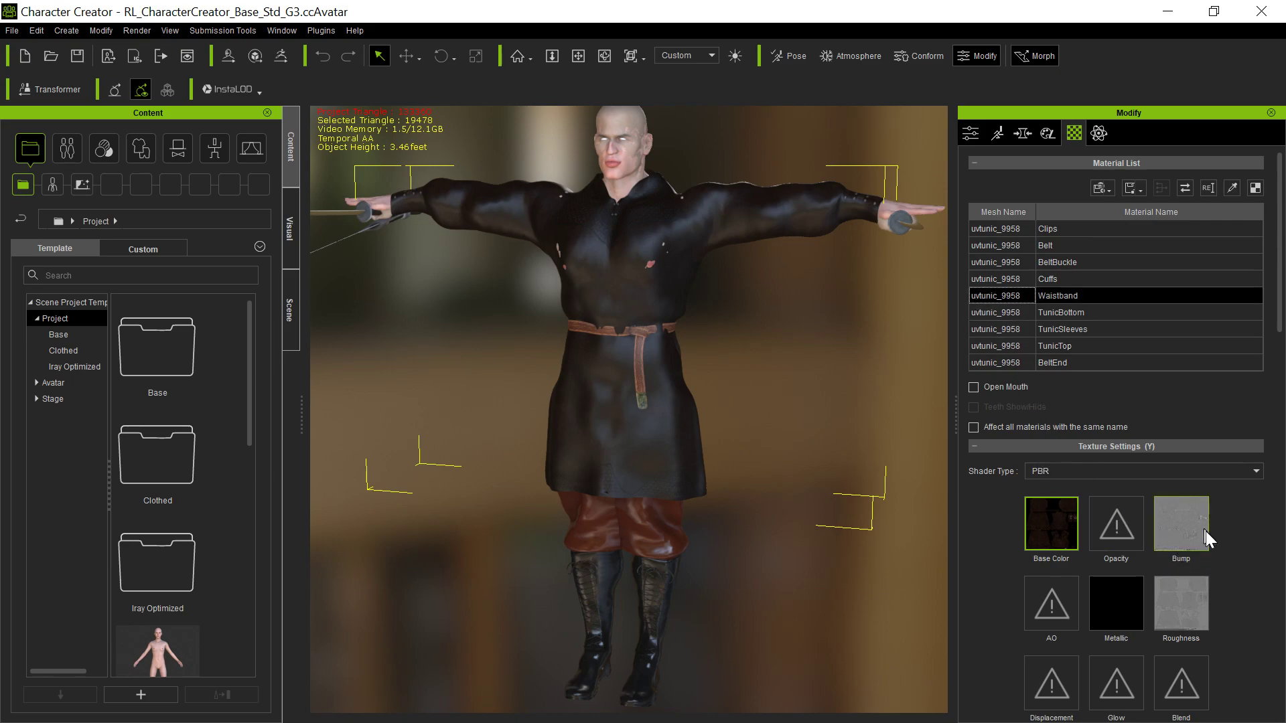
{"action": "left_click", "coordinate": [1010, 363]}
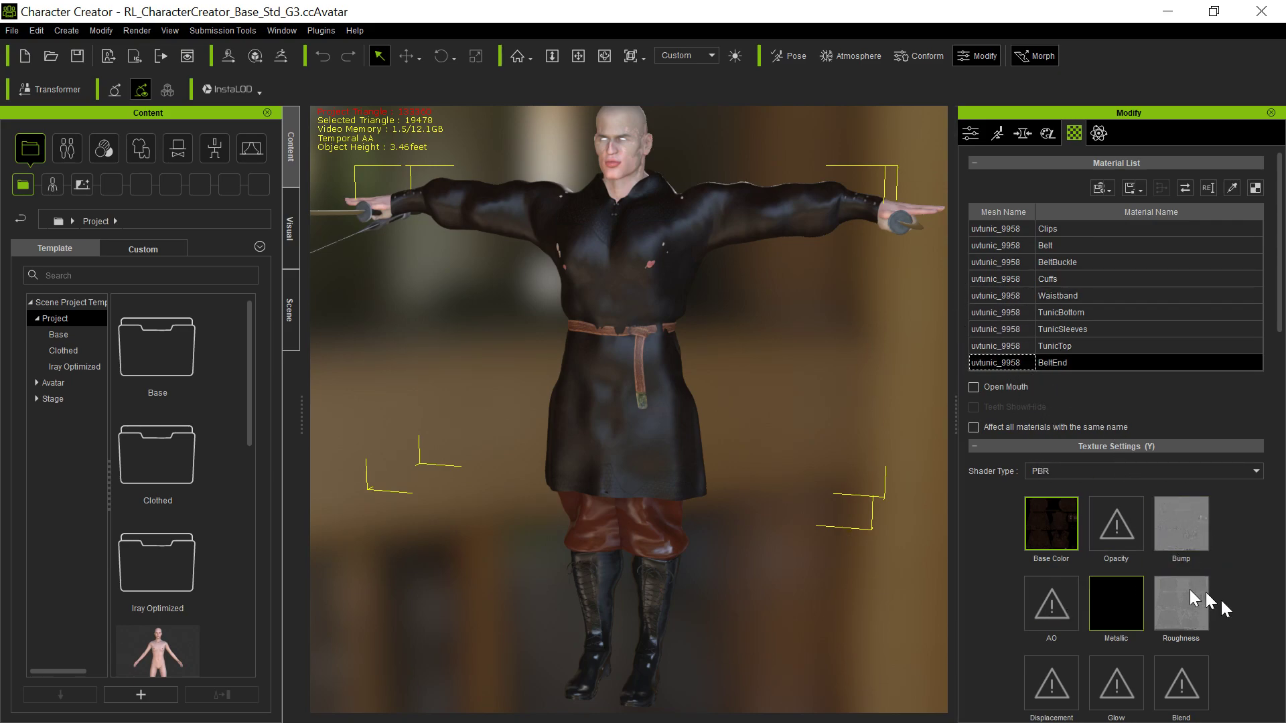
Review the boots' Soles and Laces materials
{"action": "left_click_drag", "start_coordinate": [1206, 523], "coordinate": [653, 599]}
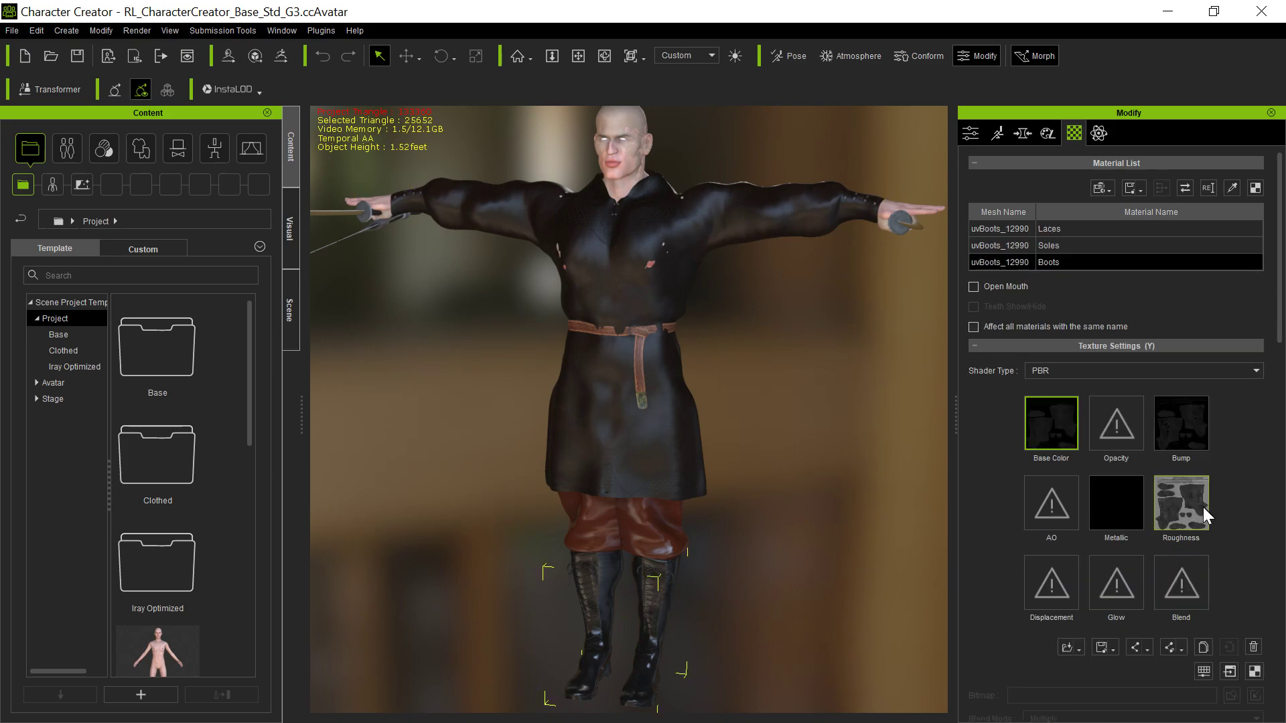
{"action": "left_click", "coordinate": [990, 245]}
{"action": "left_click", "coordinate": [996, 228]}
{"action": "left_click_drag", "start_coordinate": [1051, 581], "coordinate": [667, 449]}
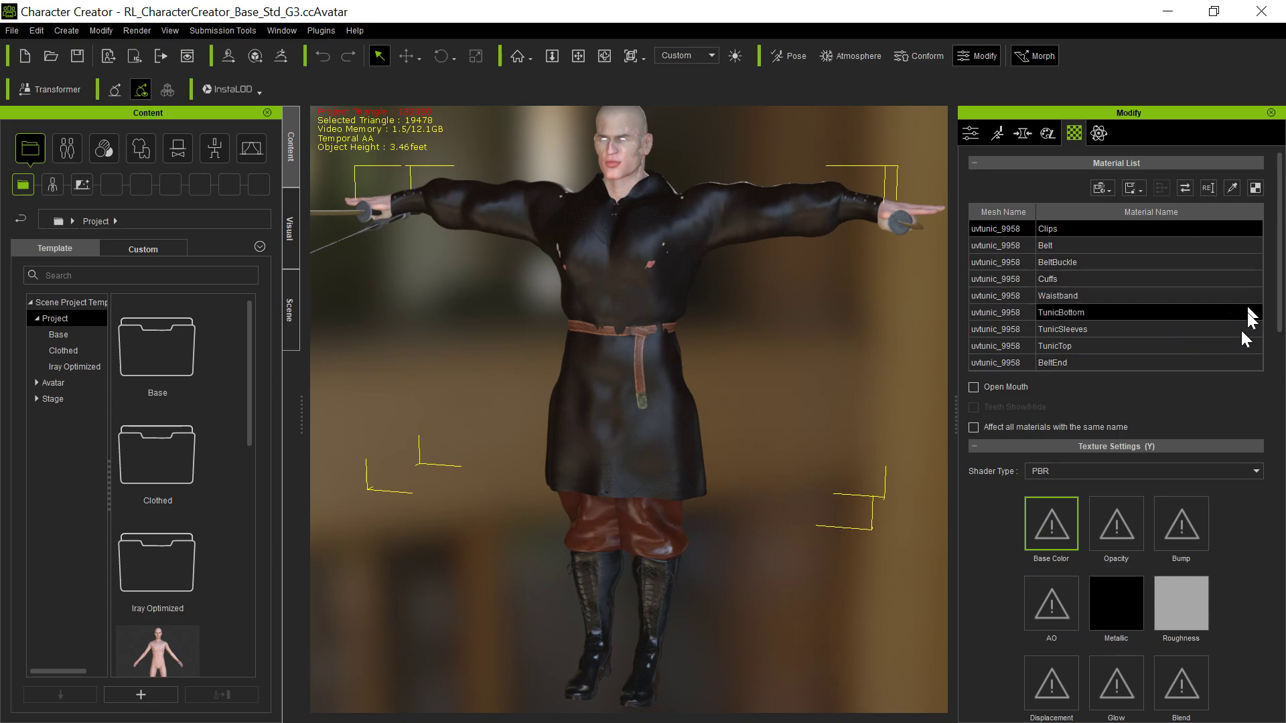
Step through BeltBuckle, Clips, Belt, Cuffs, Waistband, TunicBottom, TunicSleeves, TunicTop and BeltEnd materials
{"action": "left_click", "coordinate": [986, 262]}
{"action": "left_click", "coordinate": [982, 228]}
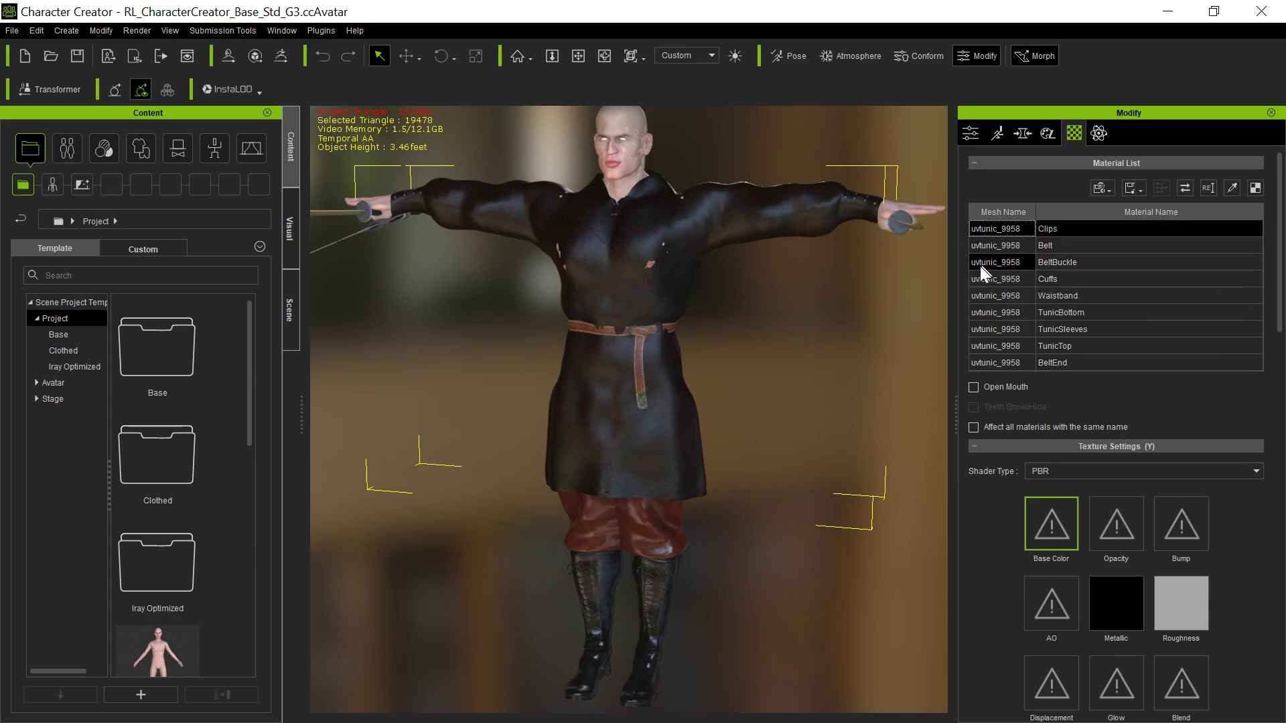
{"action": "left_click", "coordinate": [979, 267]}
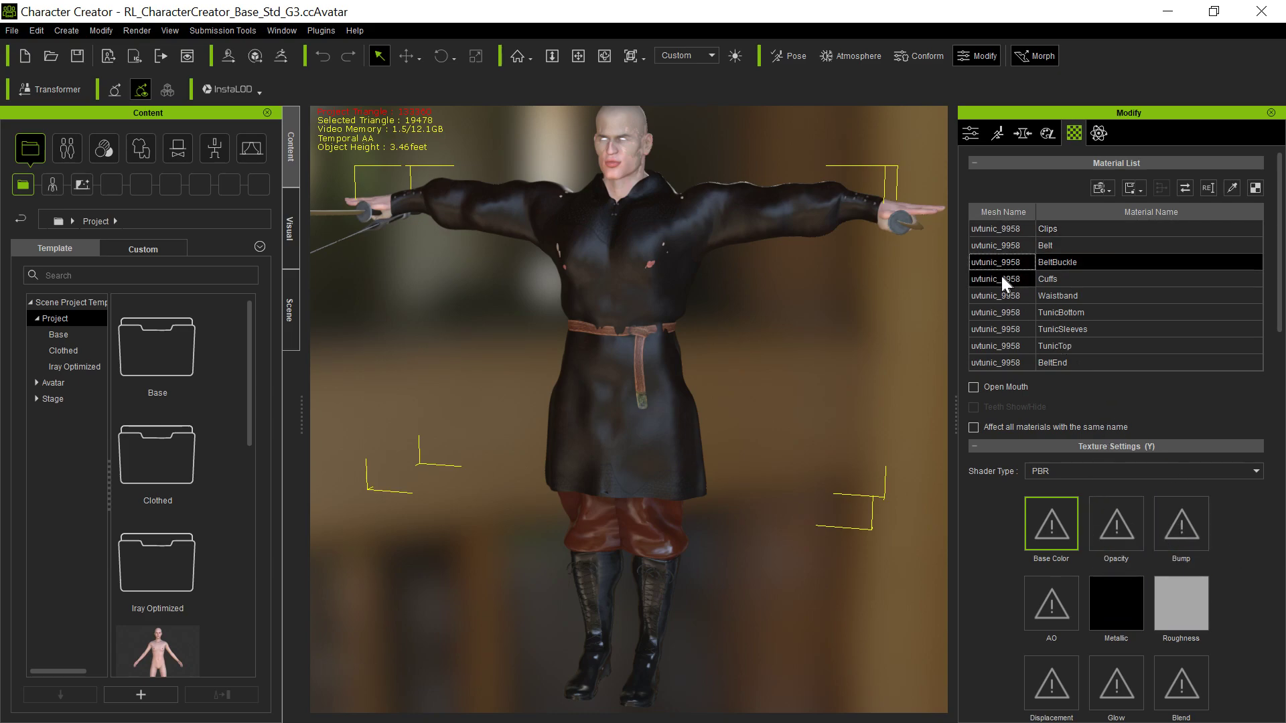
{"action": "left_click", "coordinate": [988, 248]}
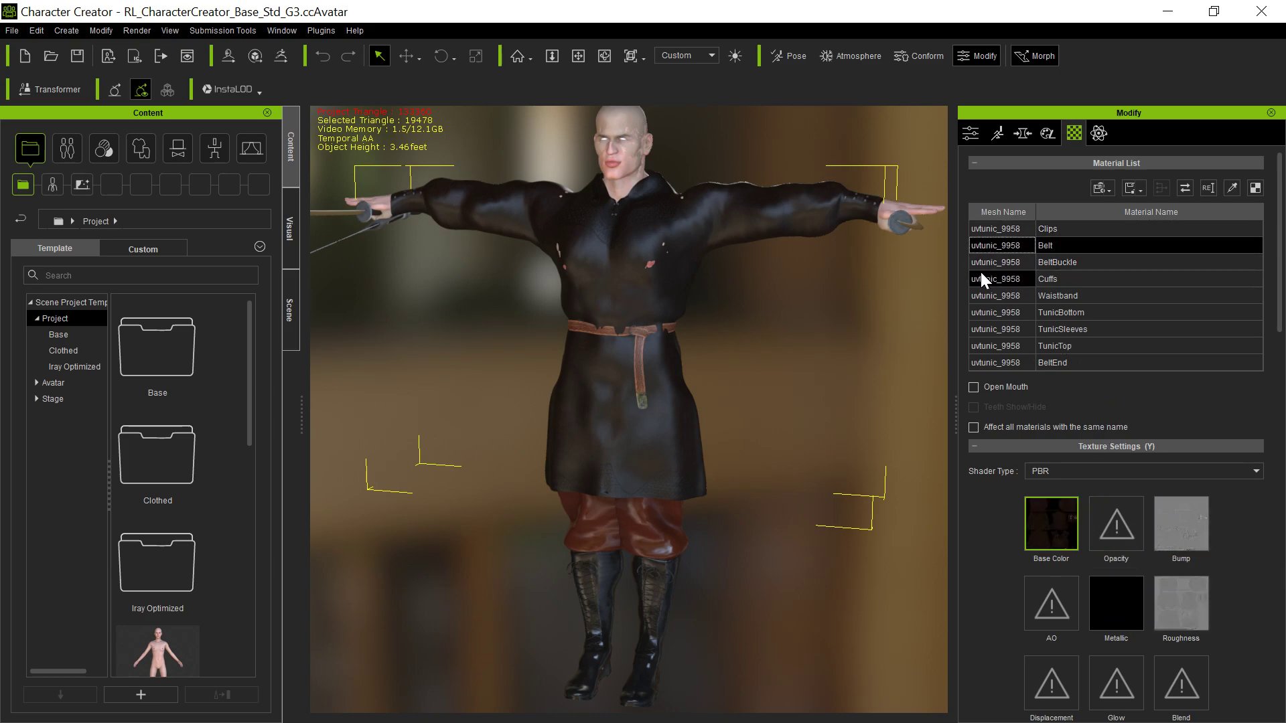
{"action": "left_click", "coordinate": [982, 274]}
{"action": "left_click", "coordinate": [990, 299]}
{"action": "left_click", "coordinate": [995, 314]}
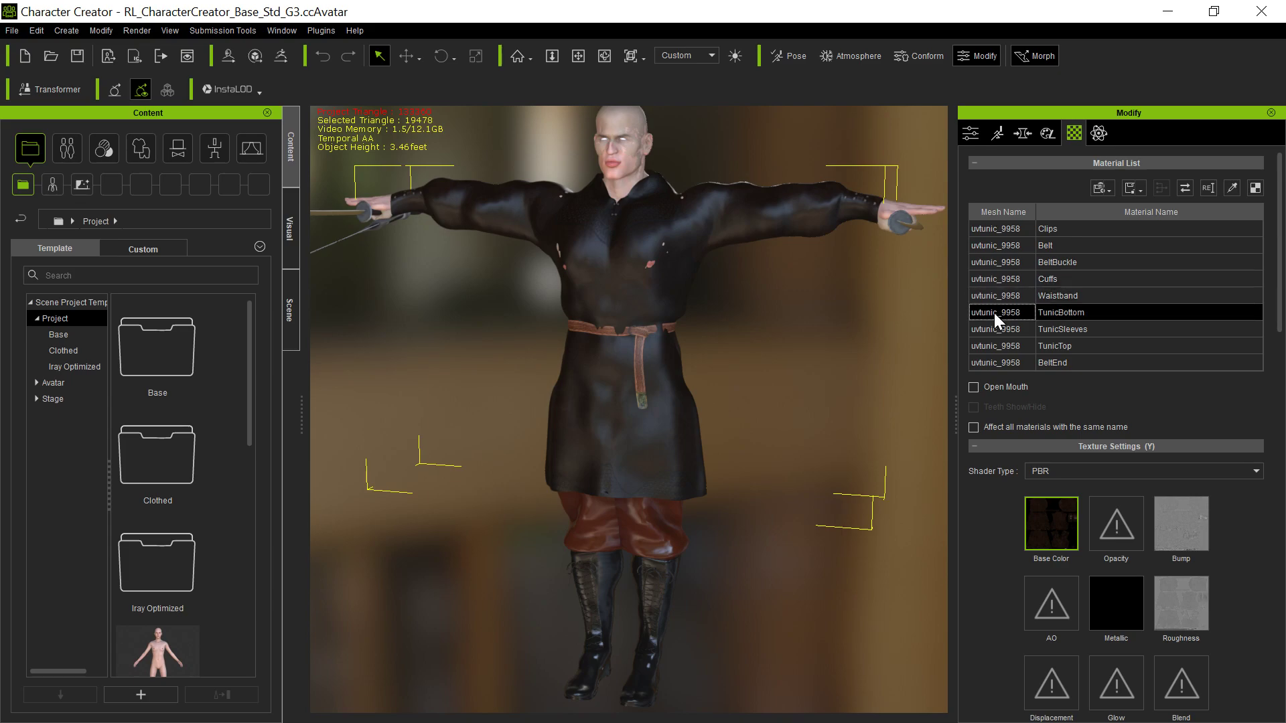
{"action": "left_click", "coordinate": [1001, 335]}
{"action": "left_click", "coordinate": [1004, 344]}
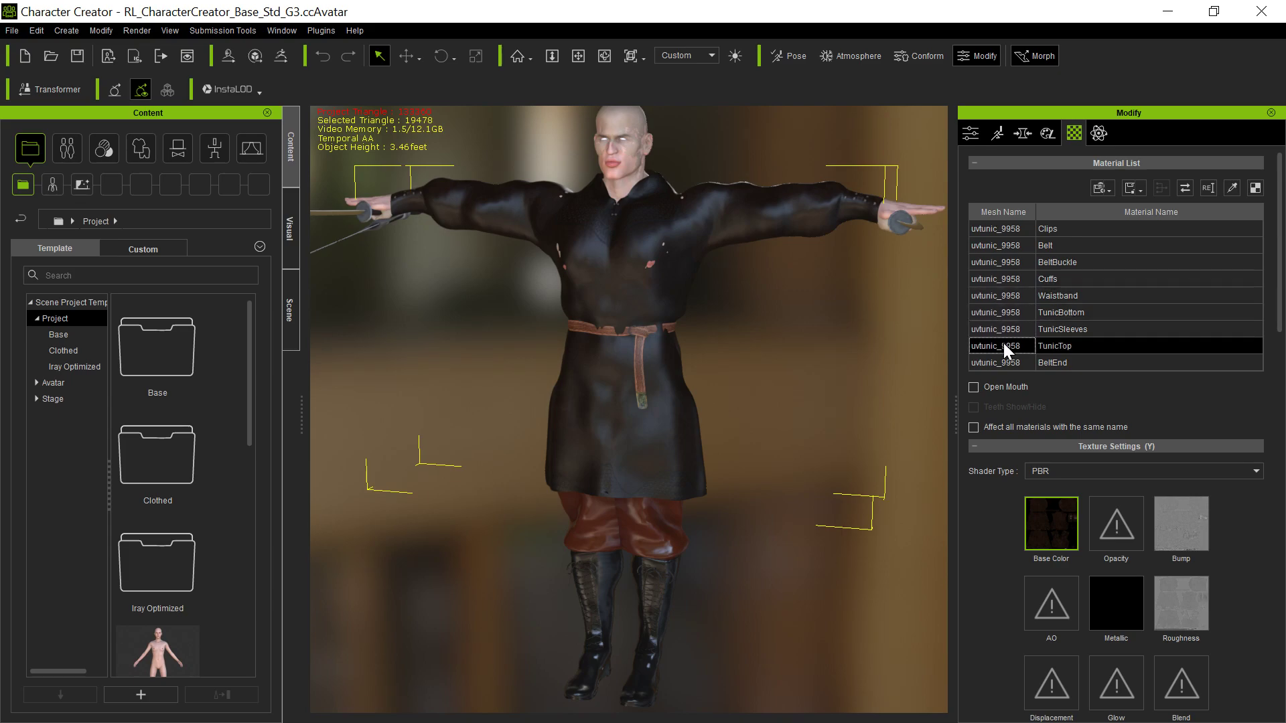
{"action": "left_click", "coordinate": [1010, 367]}
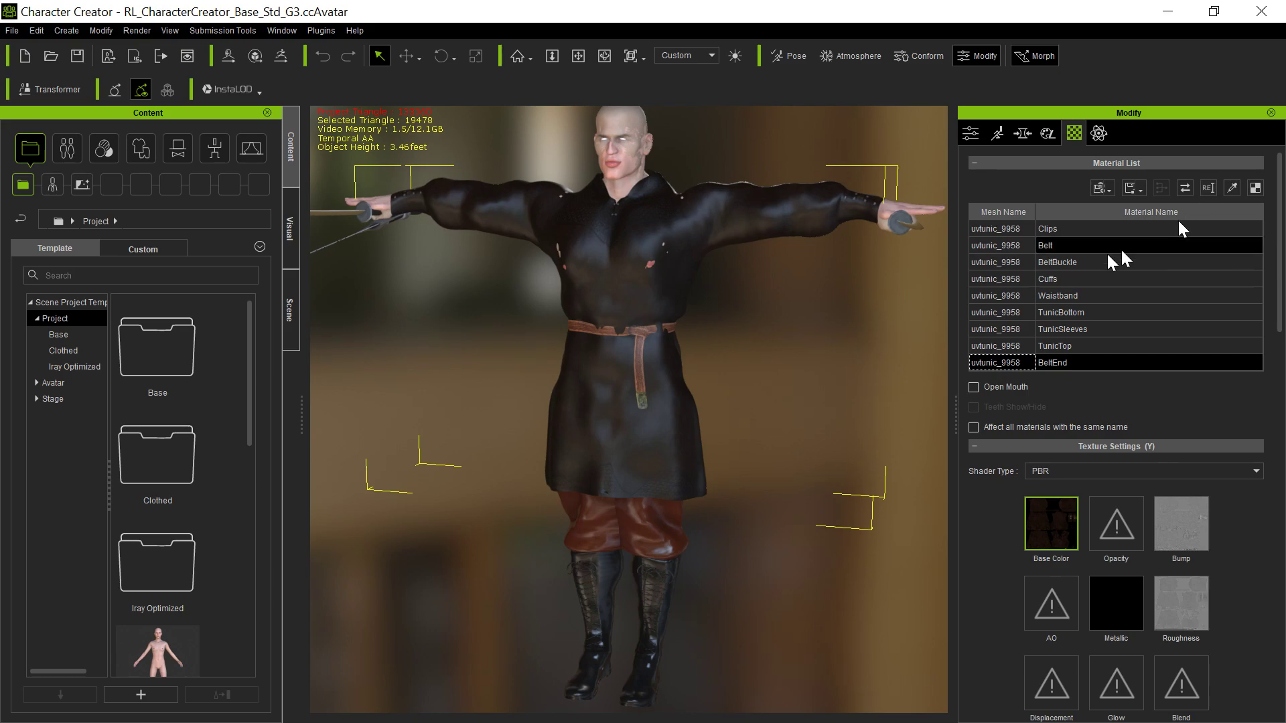
Multi-select Belt, Cuffs, Waistband, TunicBottom, TunicSleeves, TunicTop and BeltEnd for merging
{"action": "left_click", "coordinate": [981, 231]}
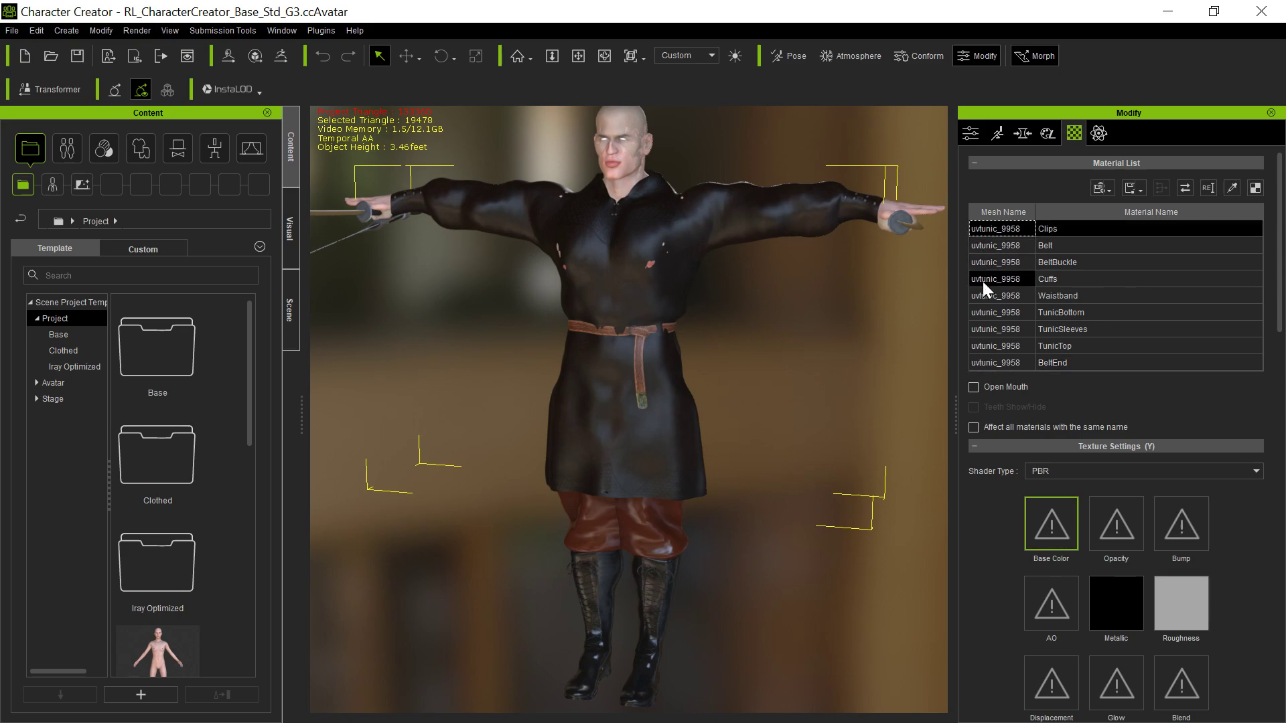
{"action": "left_click", "coordinate": [982, 264]}
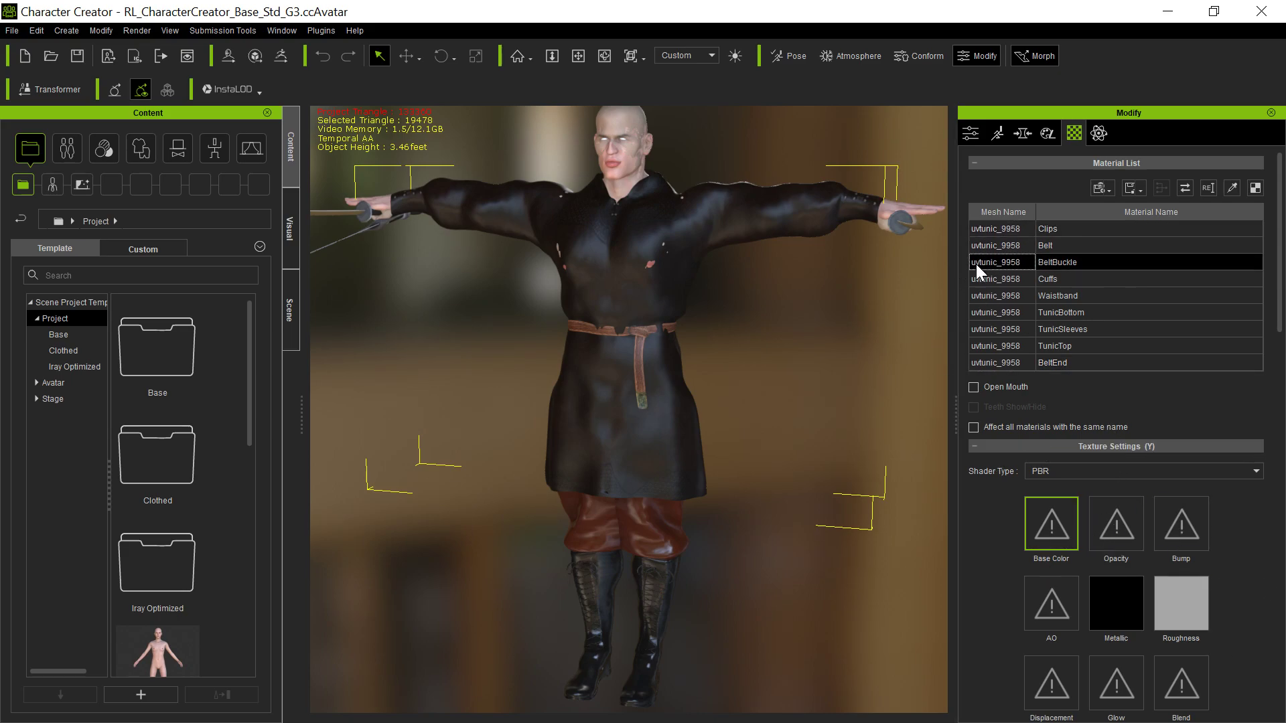
{"action": "left_click", "coordinate": [976, 249]}
{"action": "left_click", "coordinate": [975, 281], "text": "ctrl"}
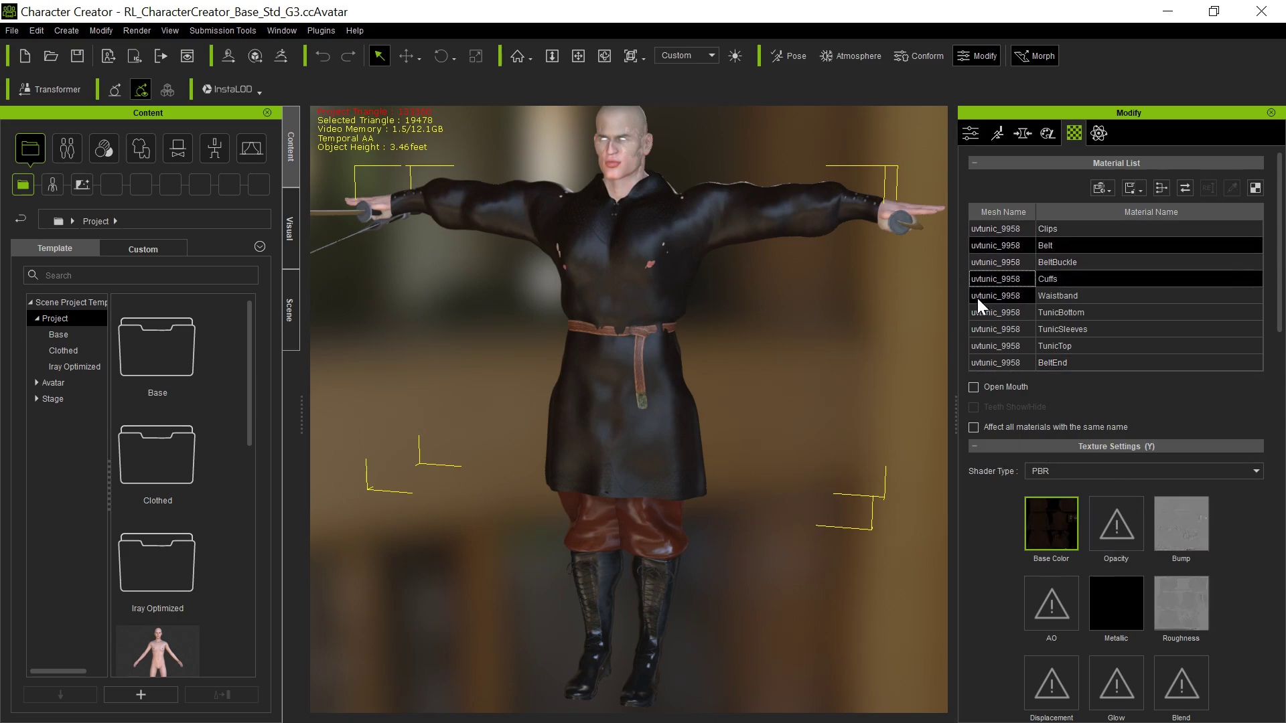
{"action": "left_click", "coordinate": [978, 297], "text": "ctrl"}
{"action": "left_click", "coordinate": [982, 319], "text": "ctrl"}
{"action": "left_click", "coordinate": [986, 331], "text": "ctrl"}
{"action": "left_click", "coordinate": [992, 346], "text": "ctrl"}
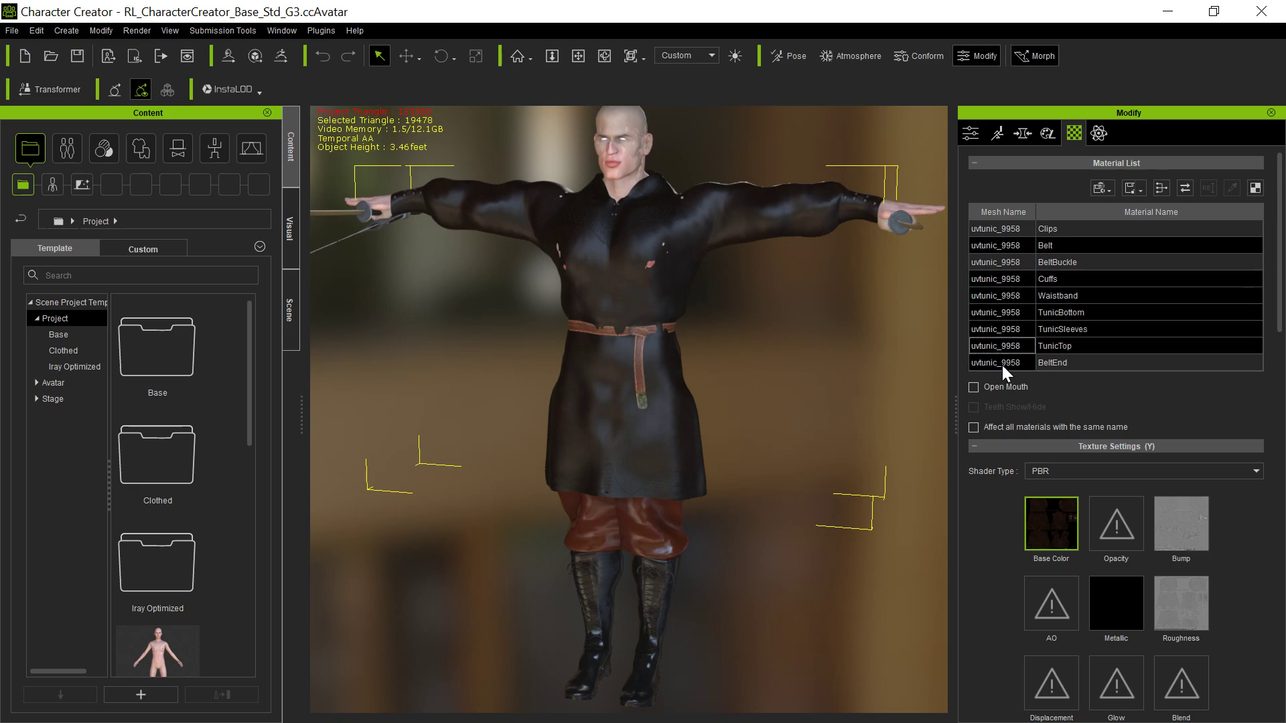
{"action": "left_click", "coordinate": [1001, 363], "text": "ctrl"}
Consolidate the selected materials with TunicTop as the target material
{"action": "left_click", "coordinate": [1135, 228], "text": "ctrl"}
{"action": "left_click", "coordinate": [1162, 187]}
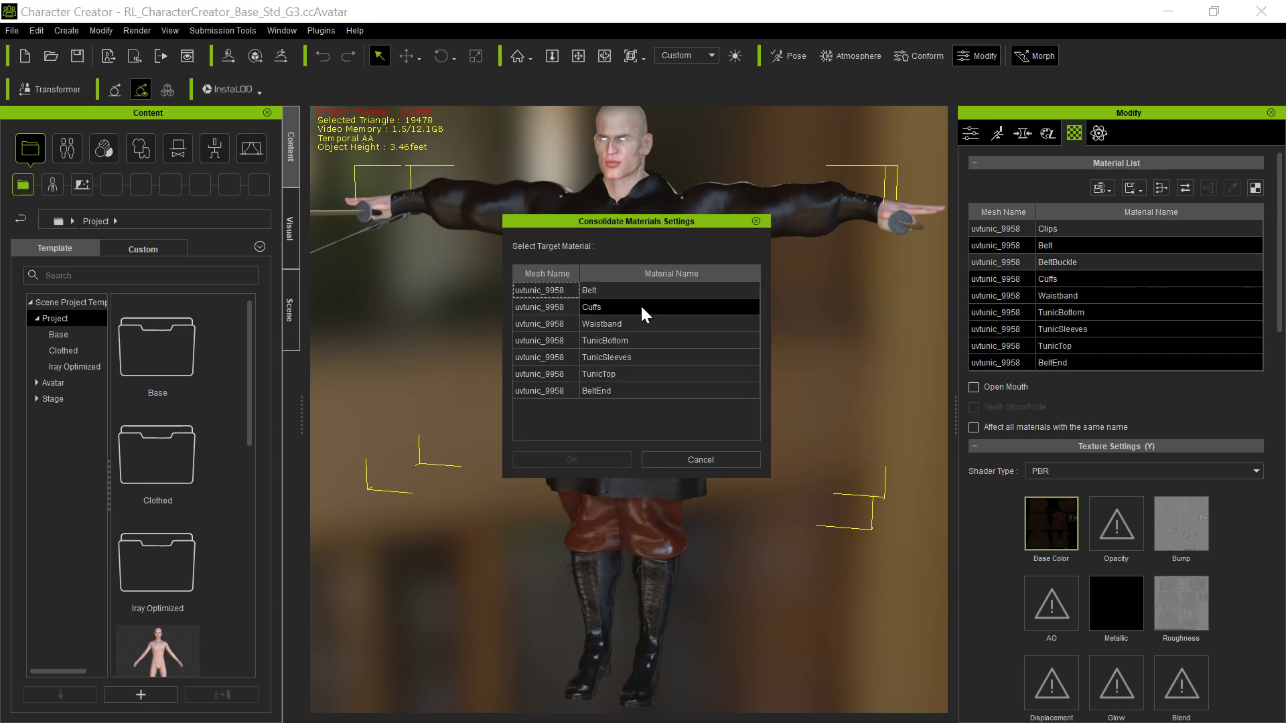
{"action": "left_click", "coordinate": [560, 375]}
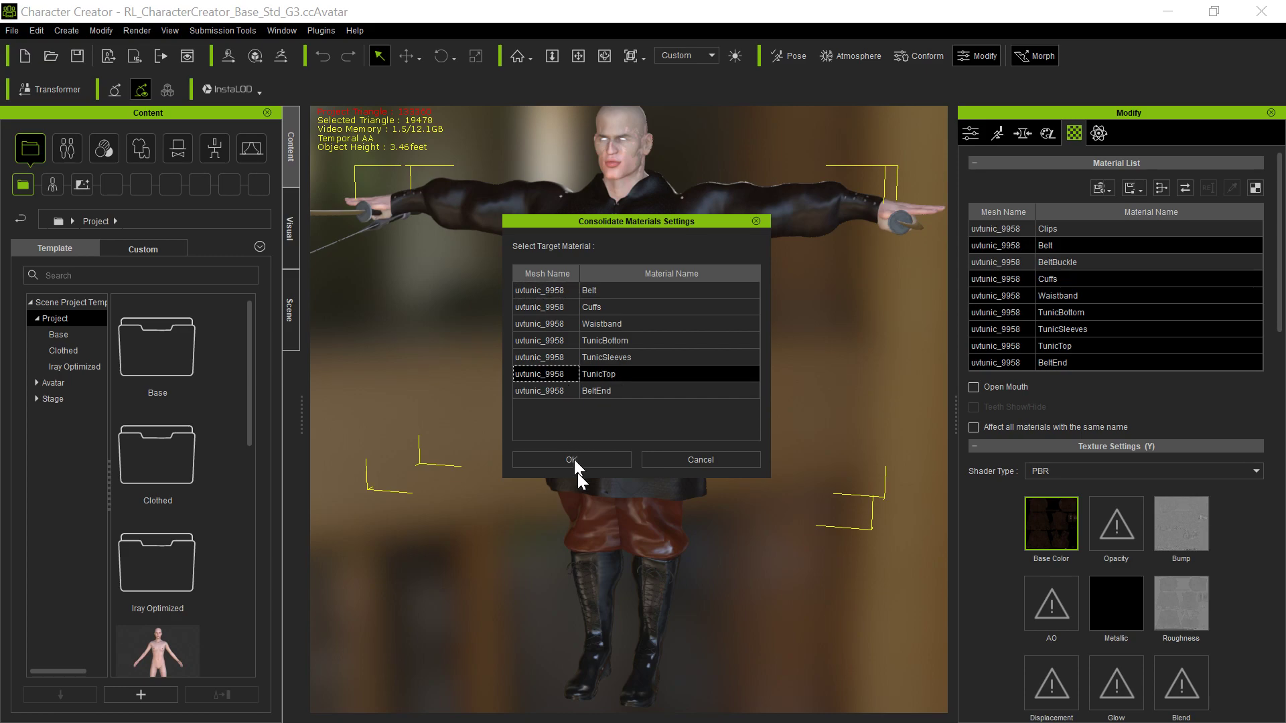
{"action": "left_click", "coordinate": [599, 458]}
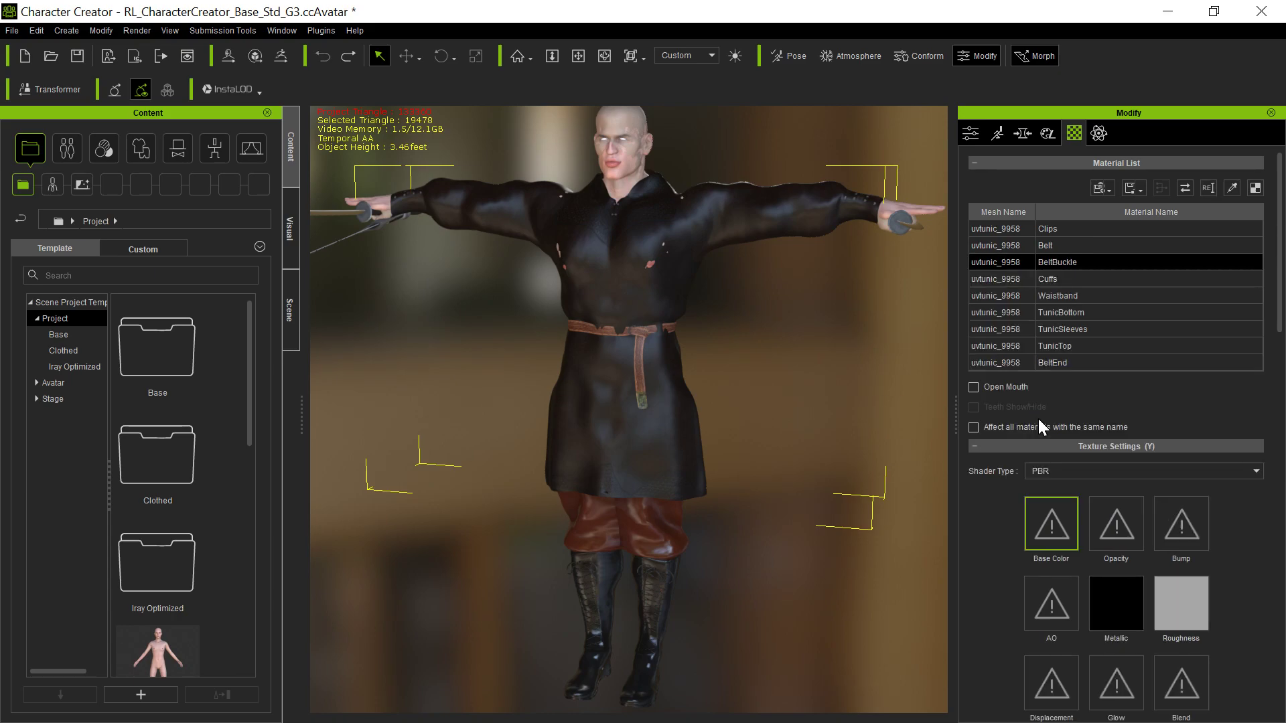
Select BeltEnd, TunicTop, TunicSleeves, Waistband, TunicBottom and Cuffs in the Material List
{"action": "left_click", "coordinate": [1016, 364]}
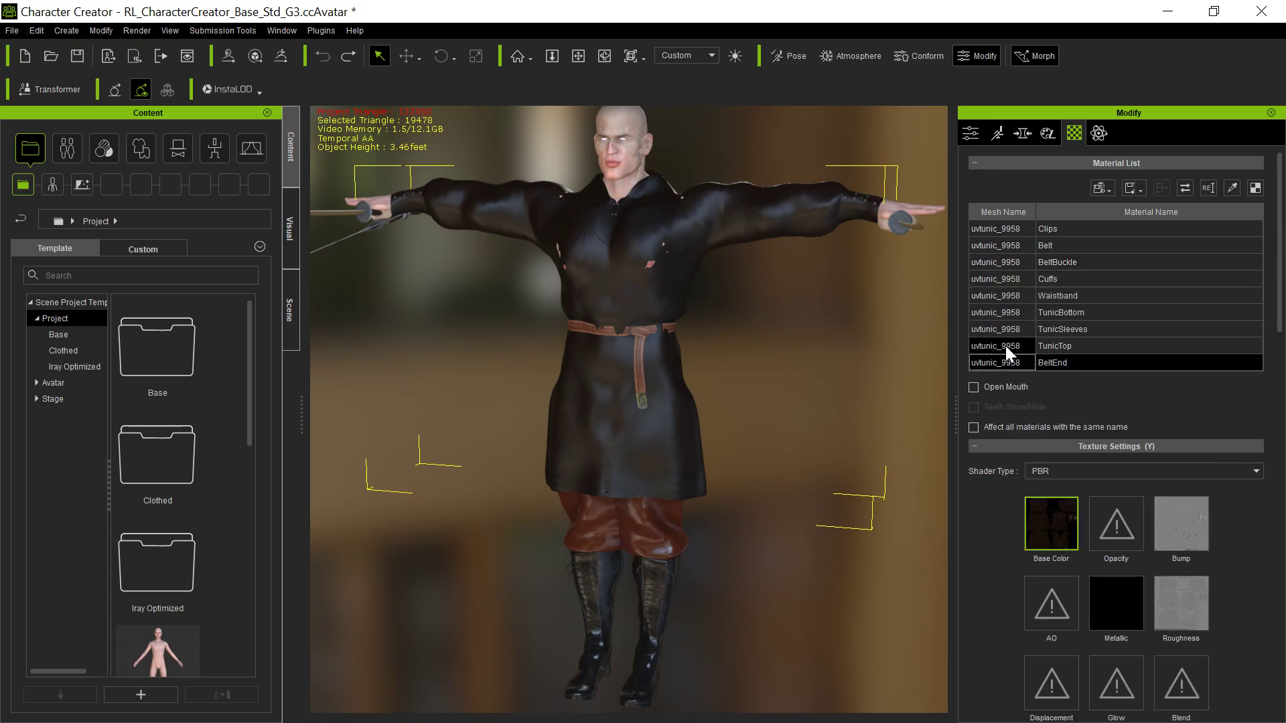
{"action": "left_click", "coordinate": [1006, 346], "text": "ctrl"}
{"action": "left_click", "coordinate": [1002, 331], "text": "ctrl"}
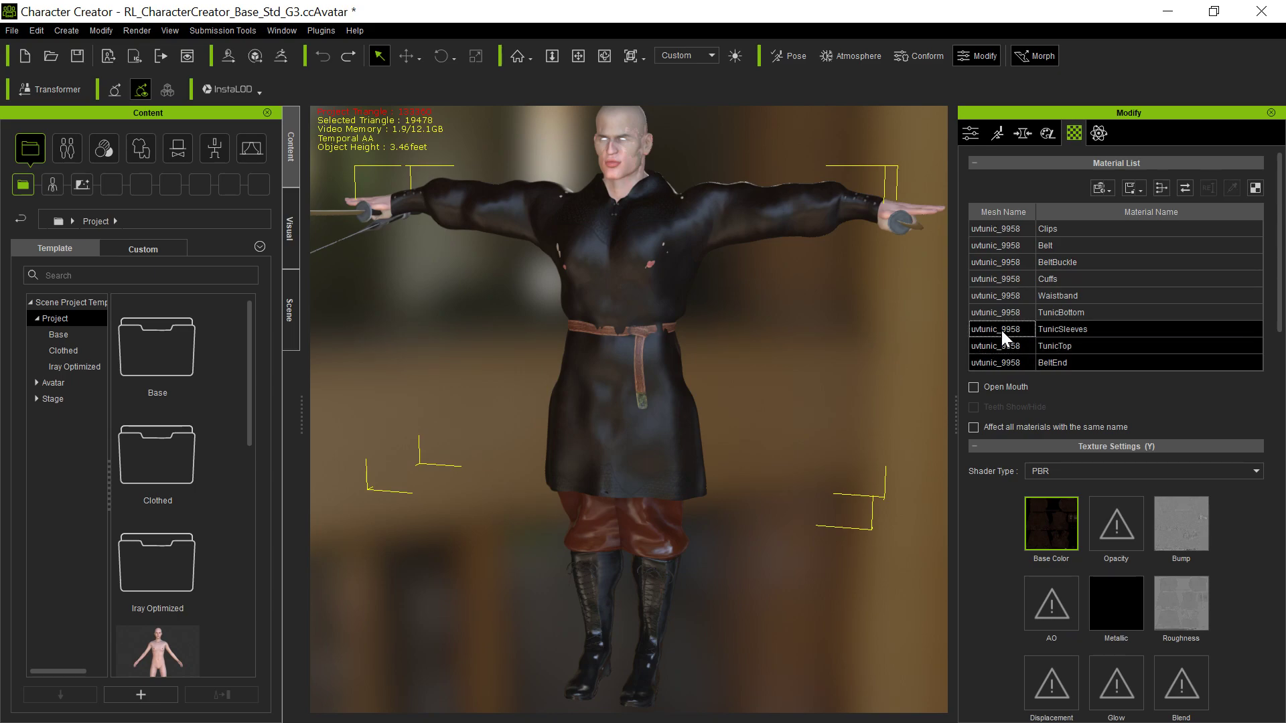
{"action": "left_click", "coordinate": [998, 299], "text": "ctrl"}
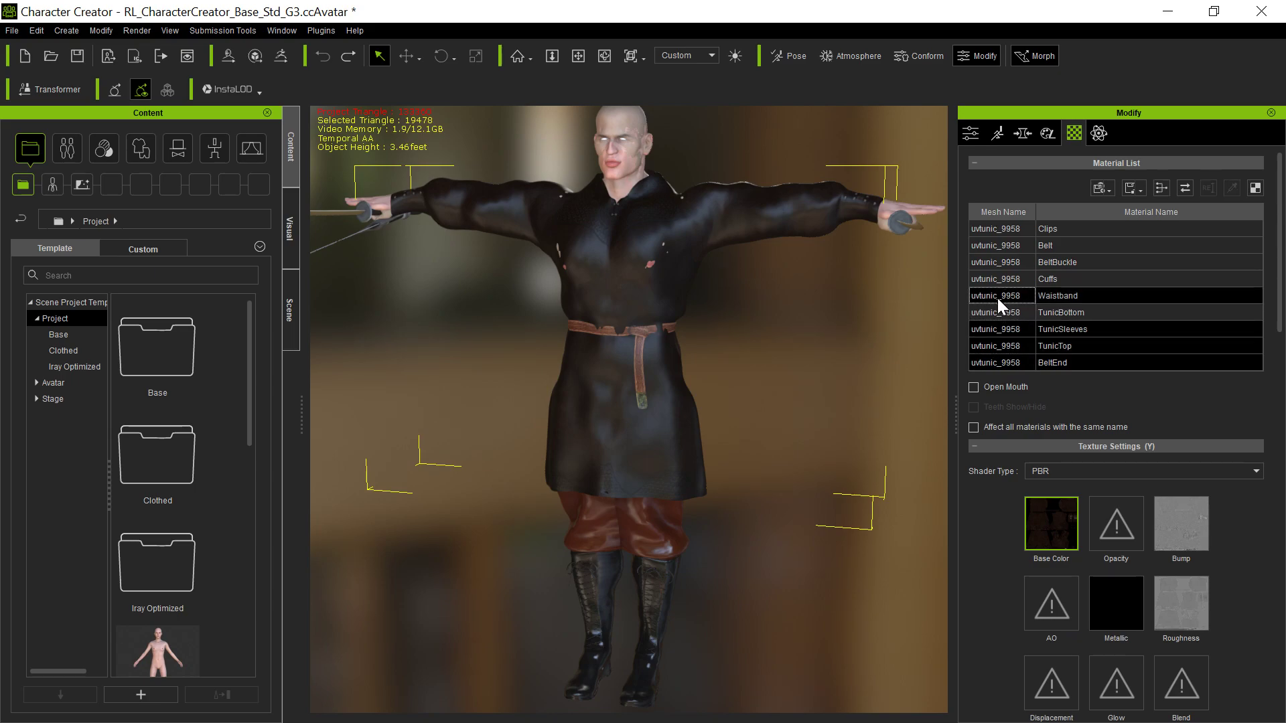
{"action": "left_click", "coordinate": [998, 313], "text": "ctrl"}
{"action": "left_click", "coordinate": [995, 280], "text": "ctrl"}
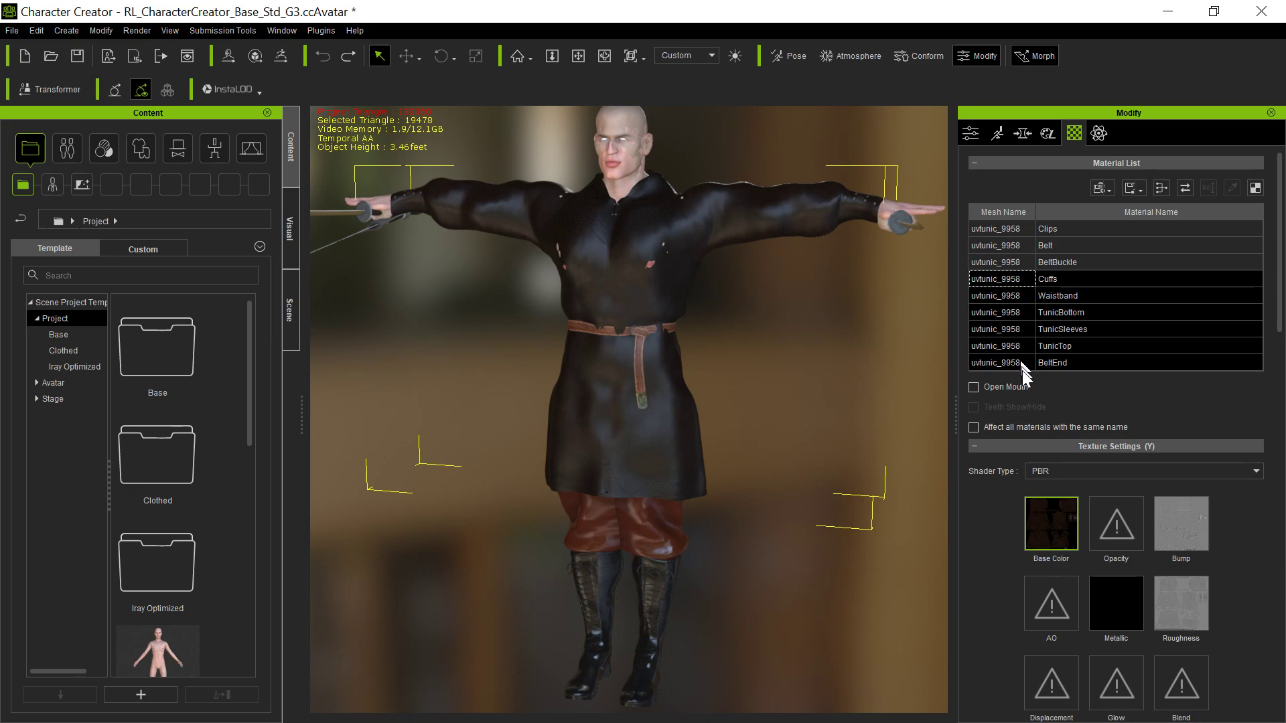
{"action": "left_click", "coordinate": [1052, 245], "text": "ctrl"}
Consolidate them into TunicTop, leaving the tunic with four materials
{"action": "left_click", "coordinate": [1159, 186]}
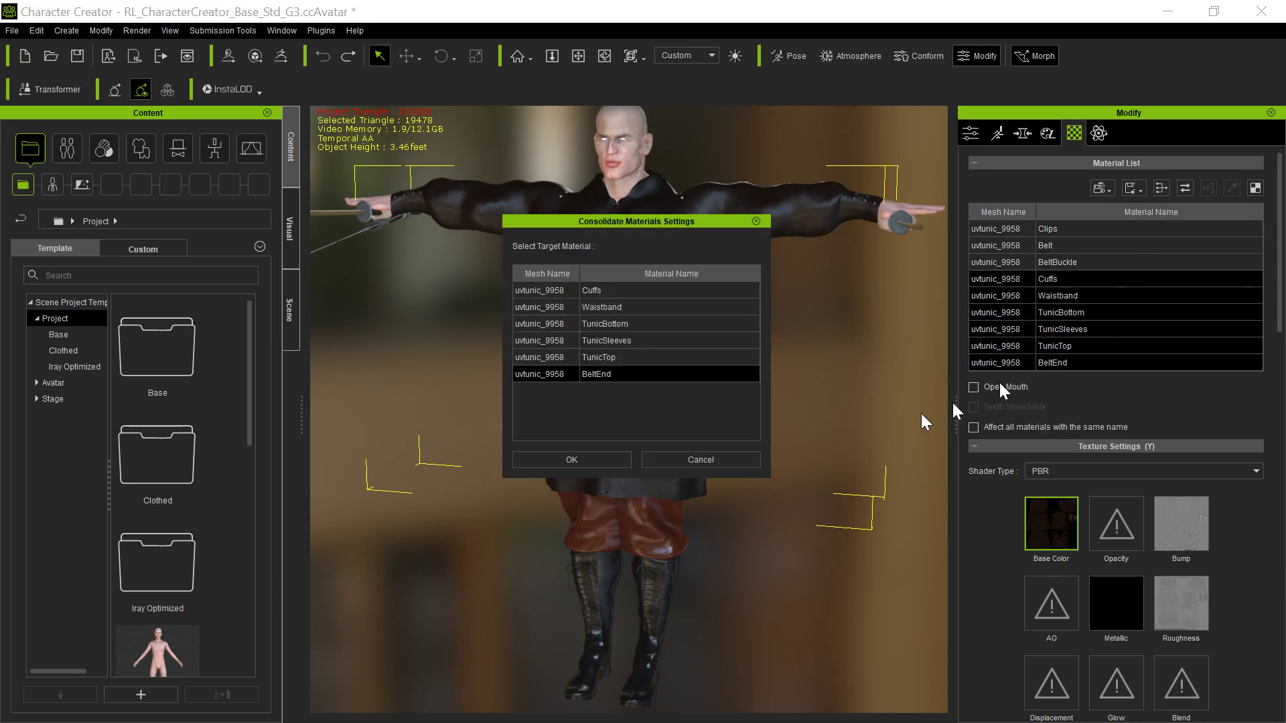
{"action": "left_click", "coordinate": [553, 360]}
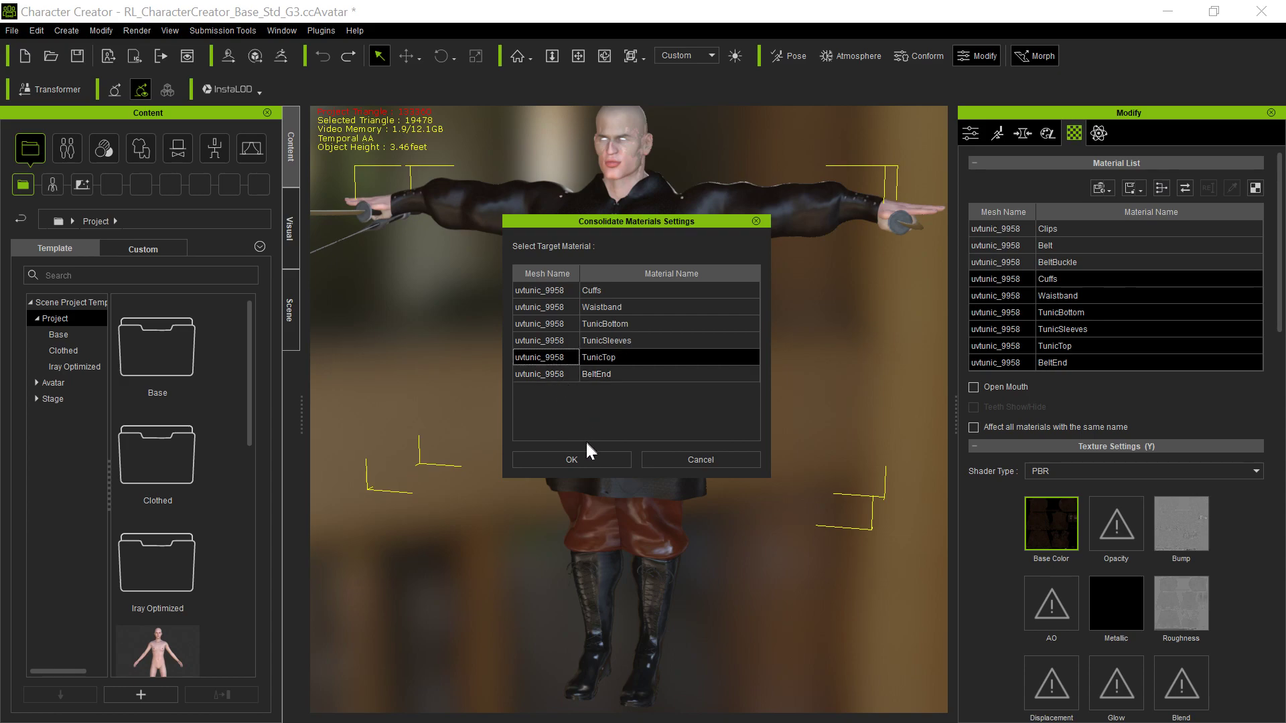
{"action": "left_click", "coordinate": [586, 459]}
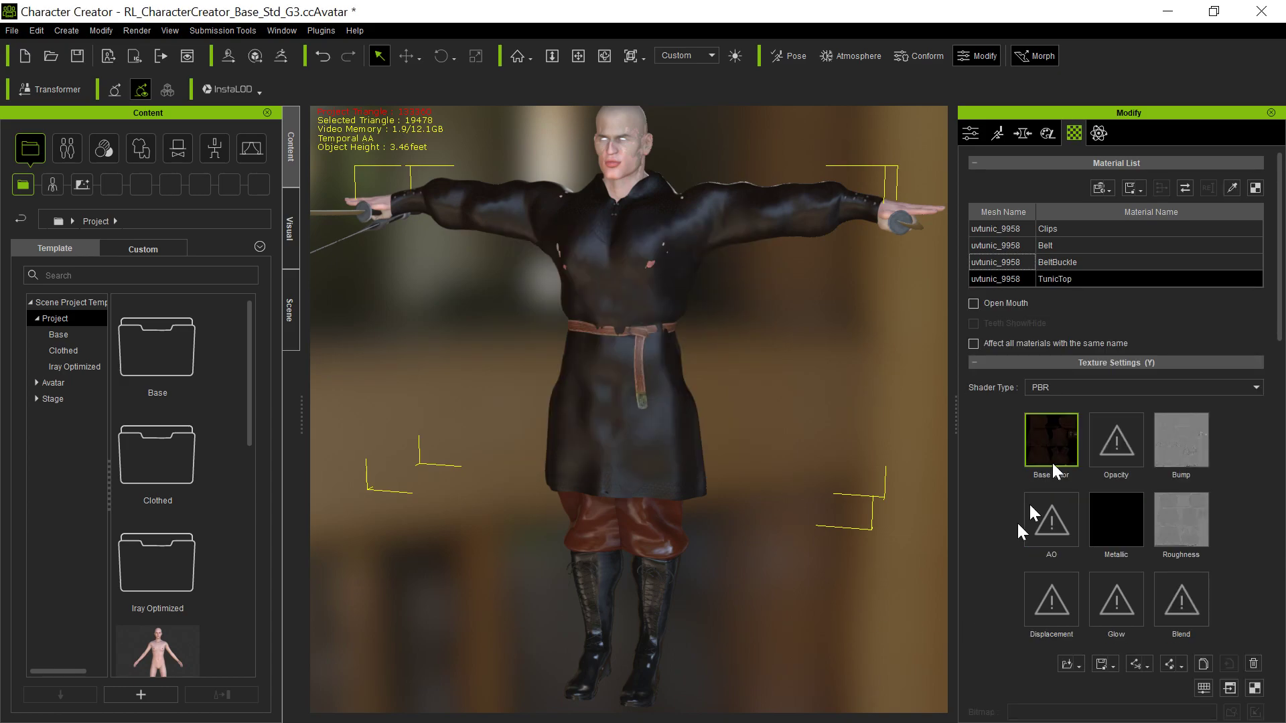
Select Belt and TunicTop, excluding BeltBuckle, and consolidate them into TunicTop
{"action": "left_click", "coordinate": [1021, 245]}
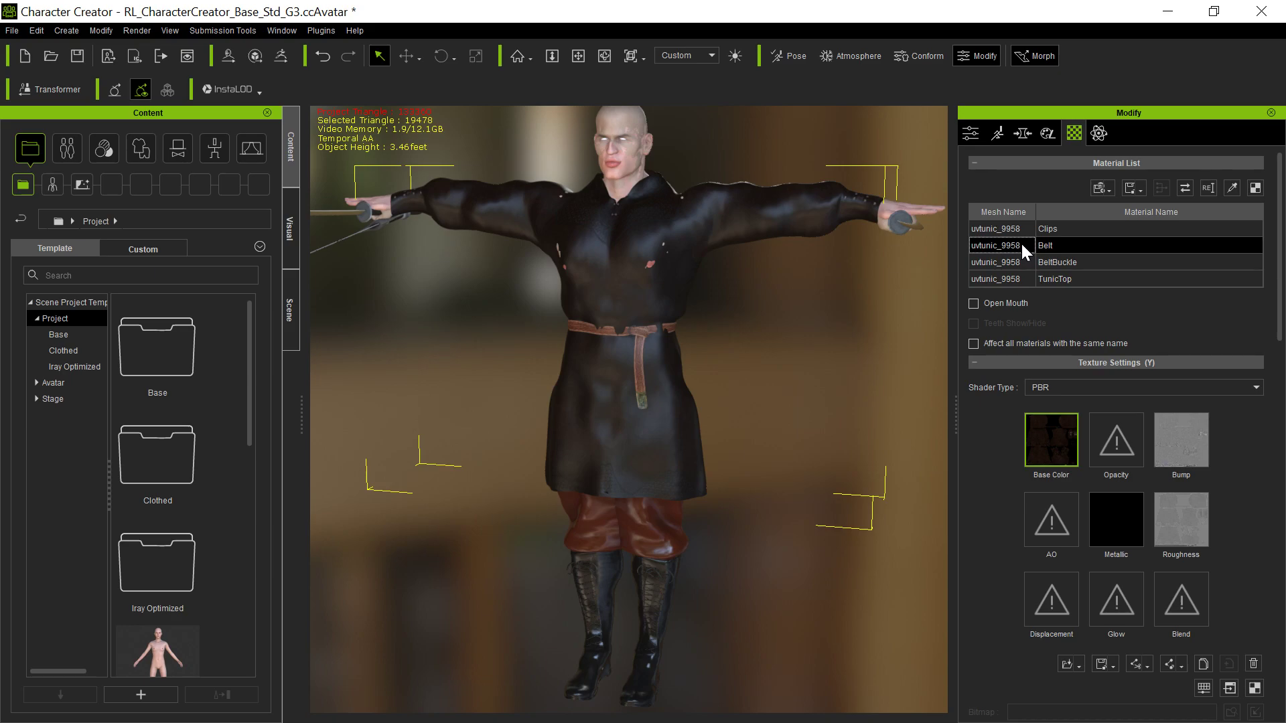
{"action": "left_click", "coordinate": [1058, 279], "text": "shift"}
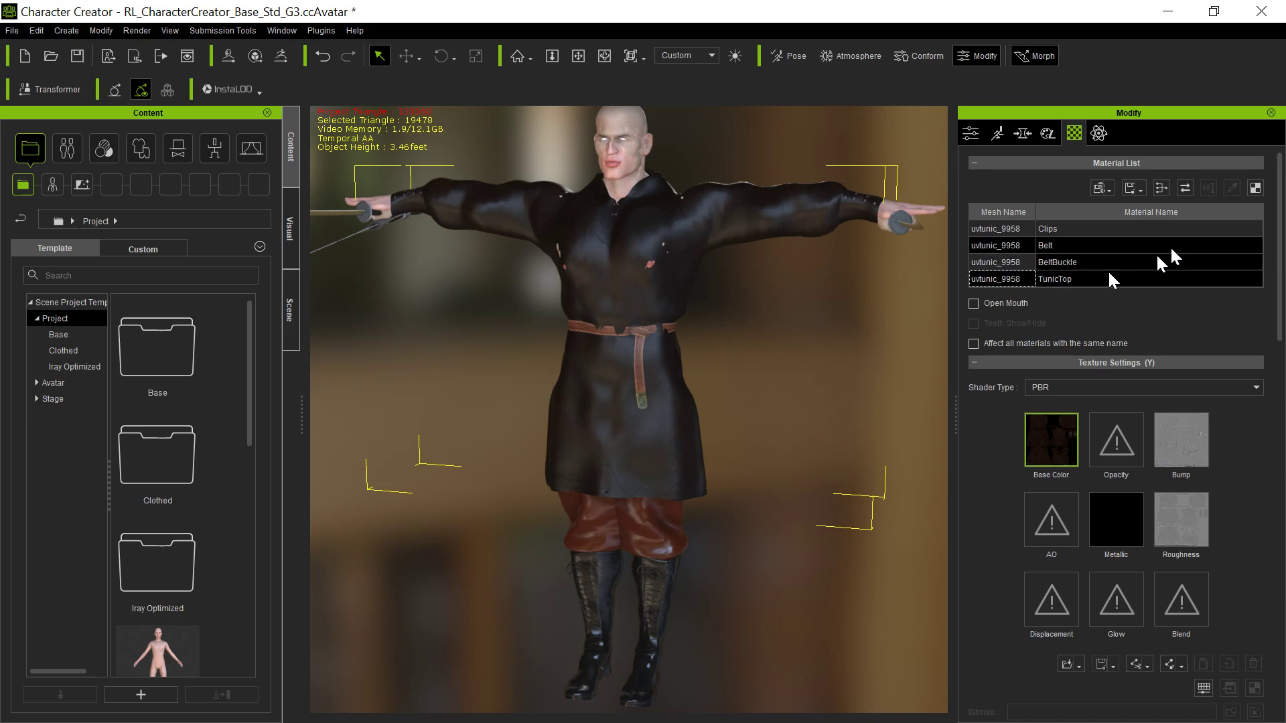
{"action": "left_click", "coordinate": [1163, 262], "text": "ctrl"}
{"action": "left_click", "coordinate": [1163, 187]}
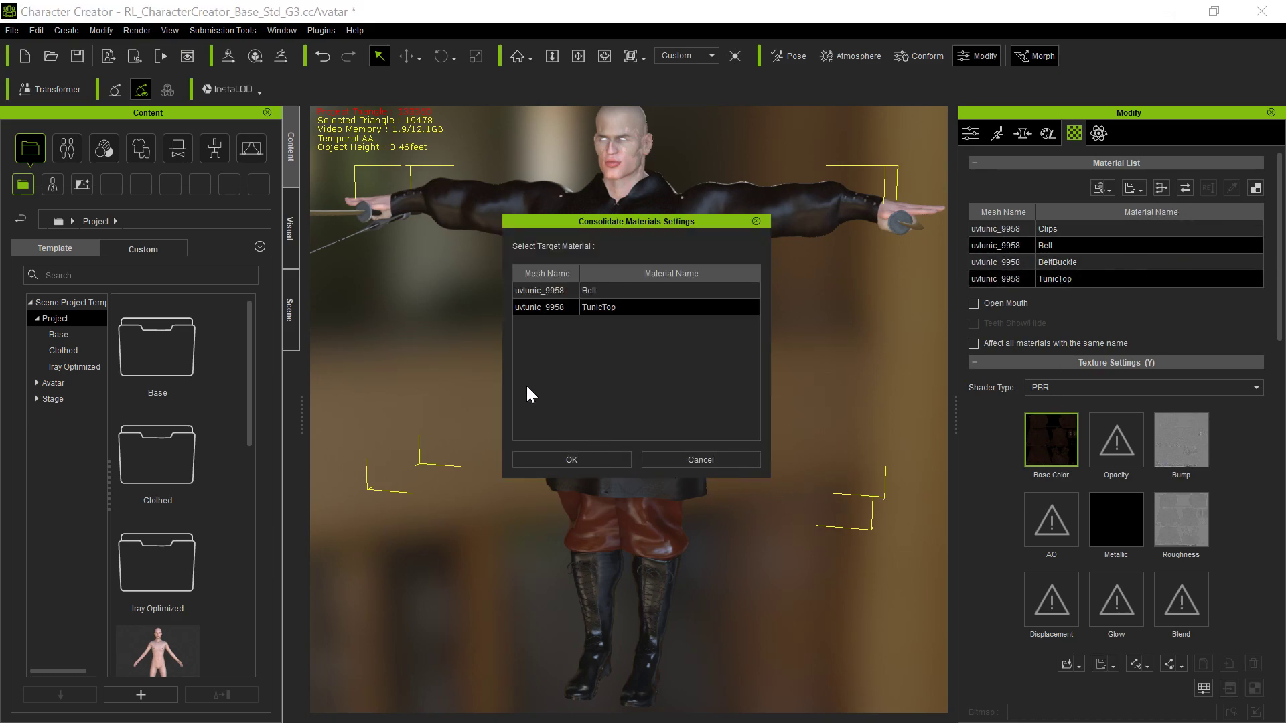
{"action": "left_click", "coordinate": [572, 457]}
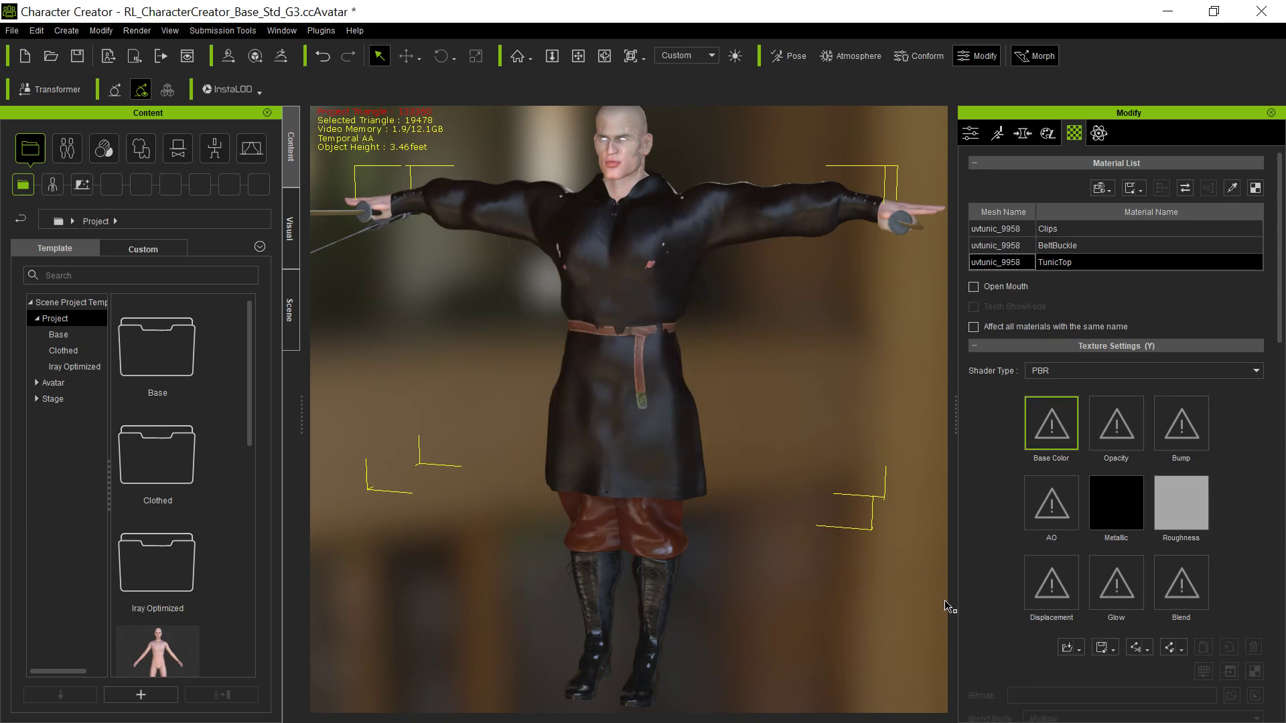